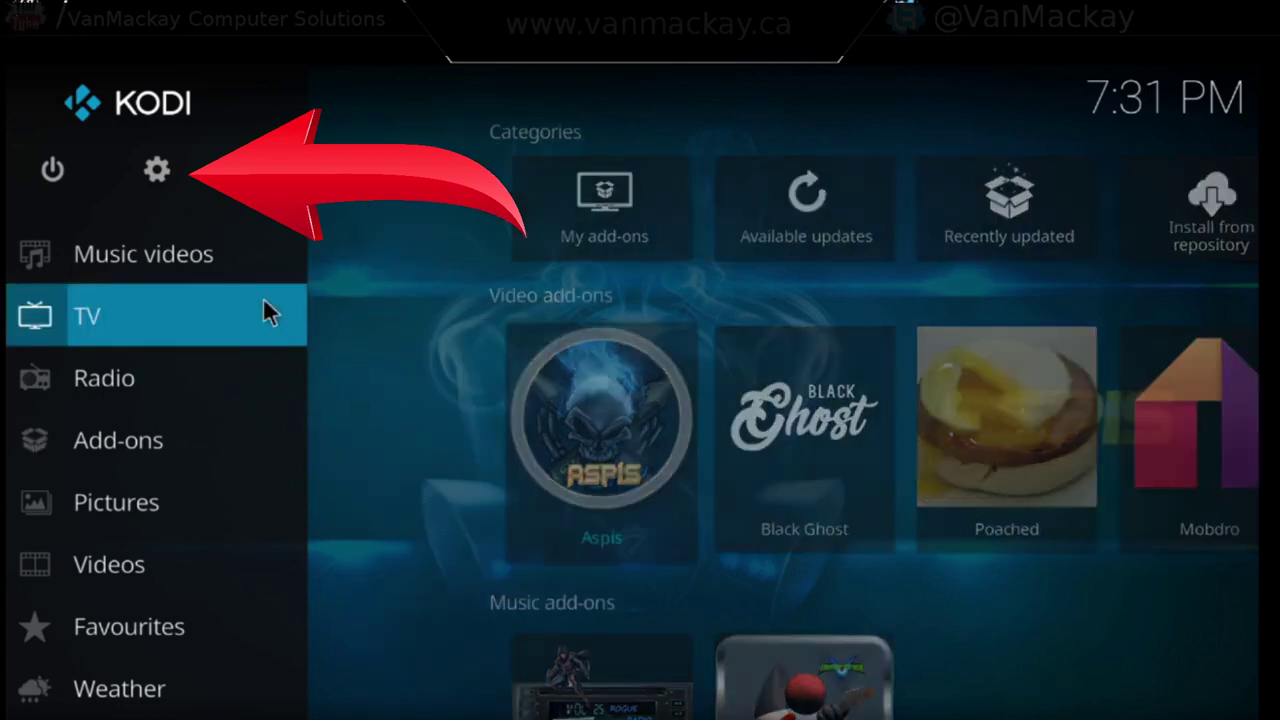
Step: Enable Unknown sources under System > Add-ons, accept the data-access warning, and return to System settings
click(157, 170)
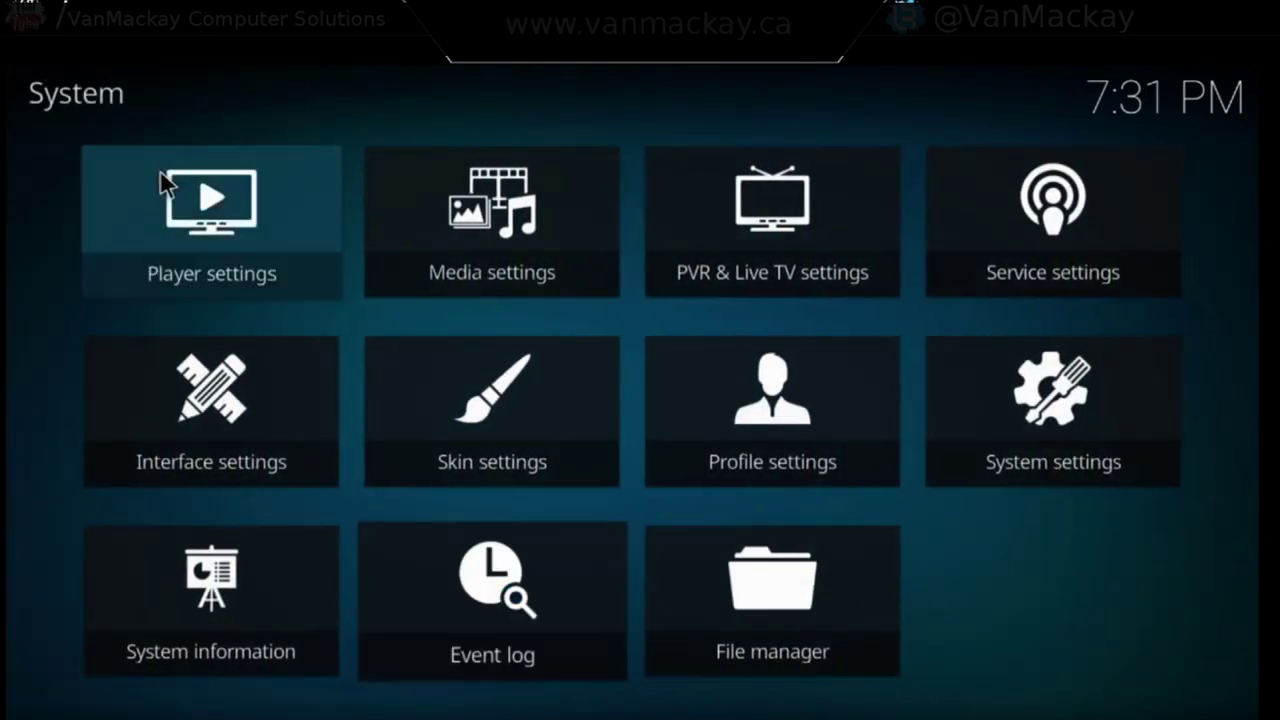
click(996, 420)
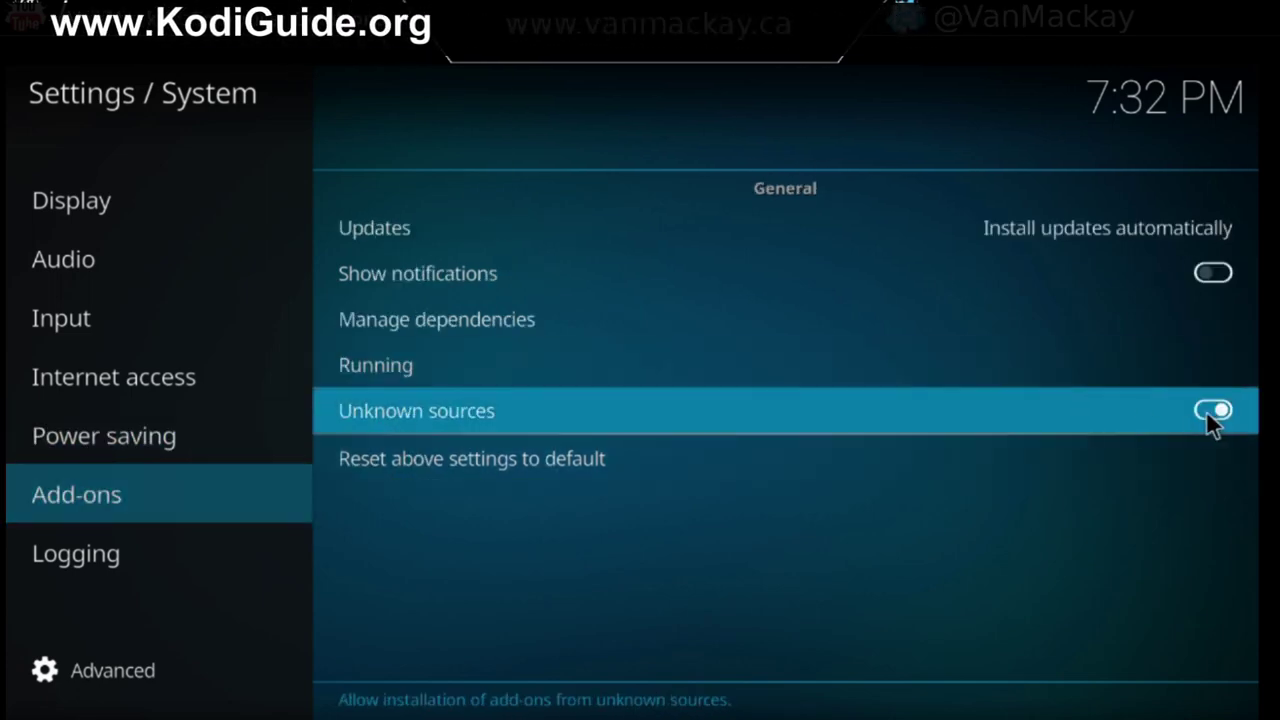
click(1218, 410)
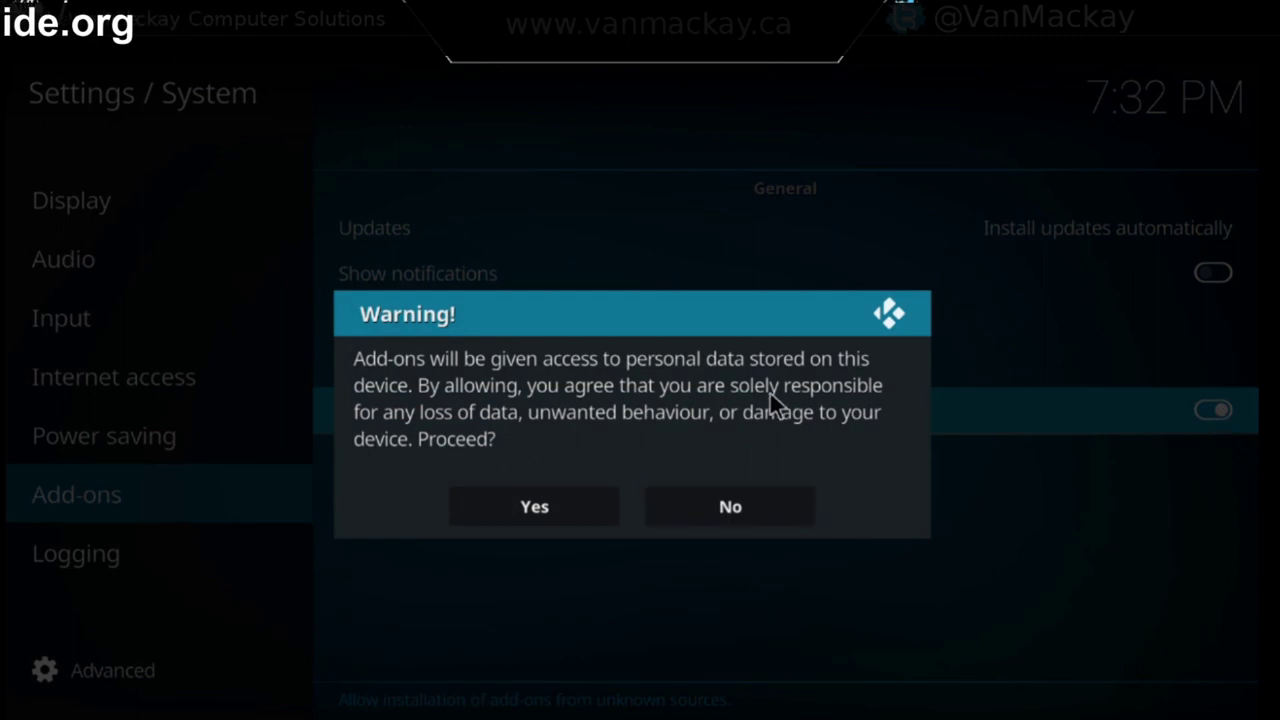
click(550, 490)
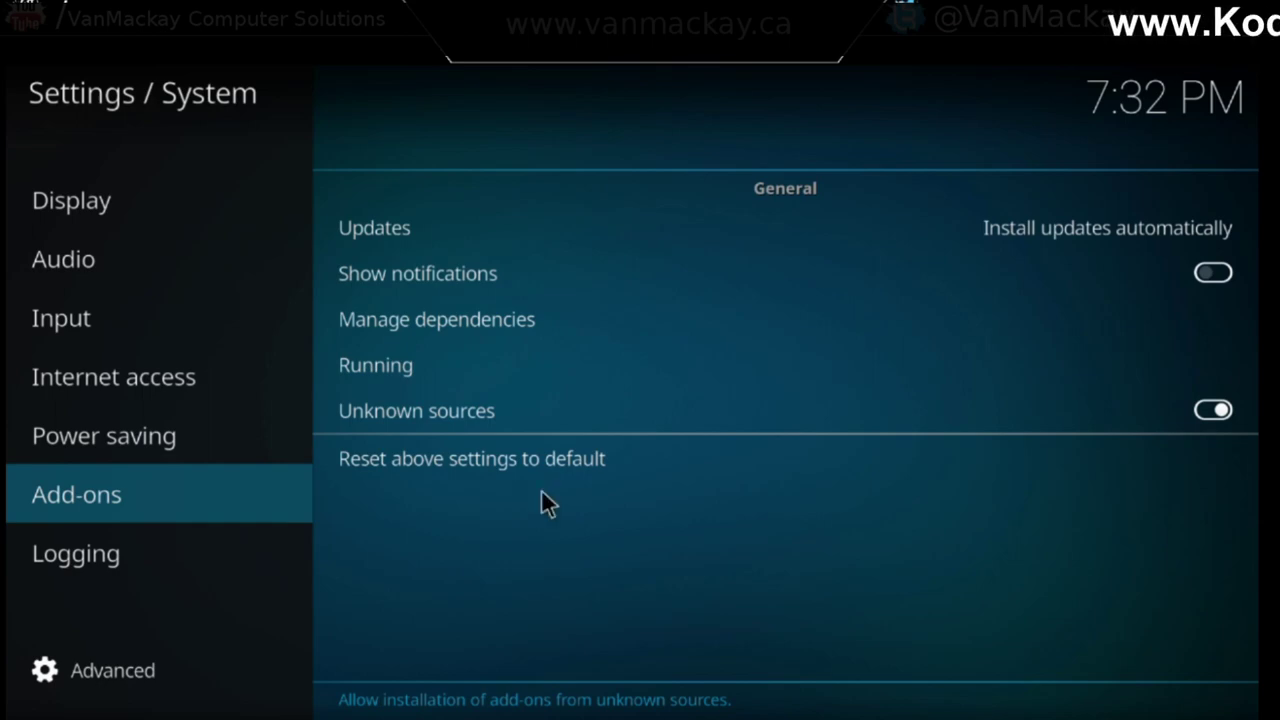
right_click(541, 489)
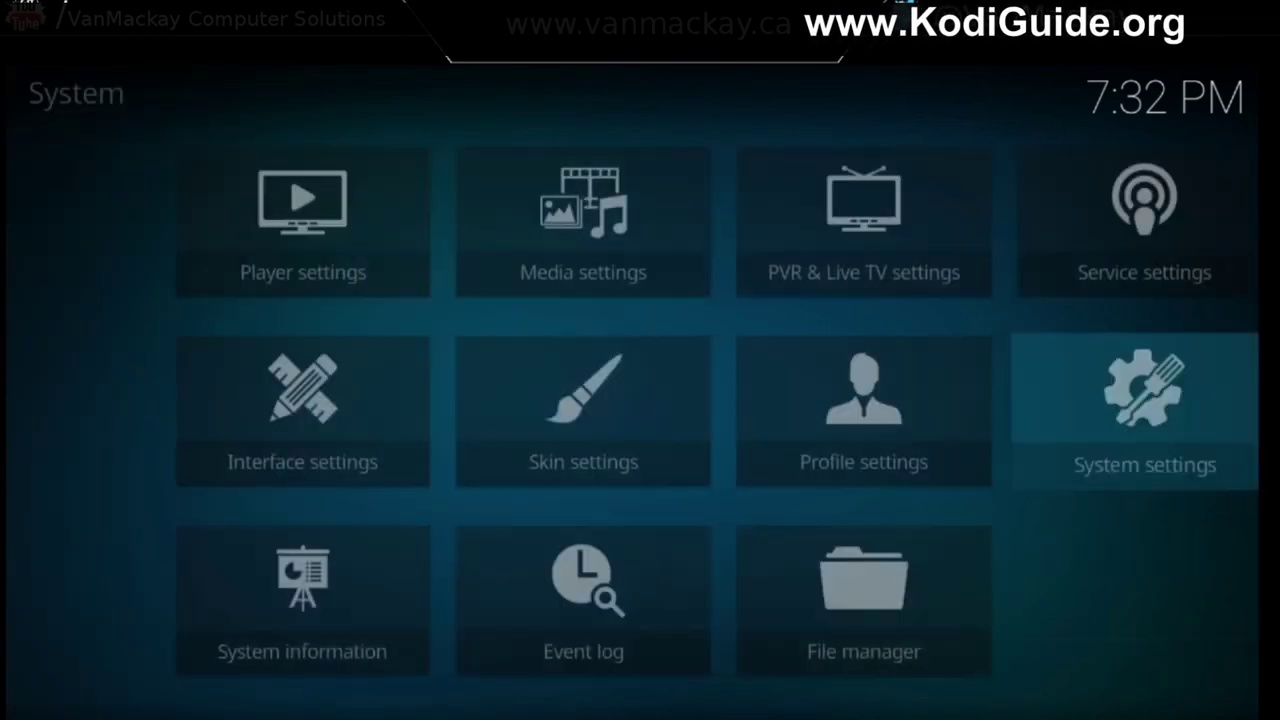
click(665, 595)
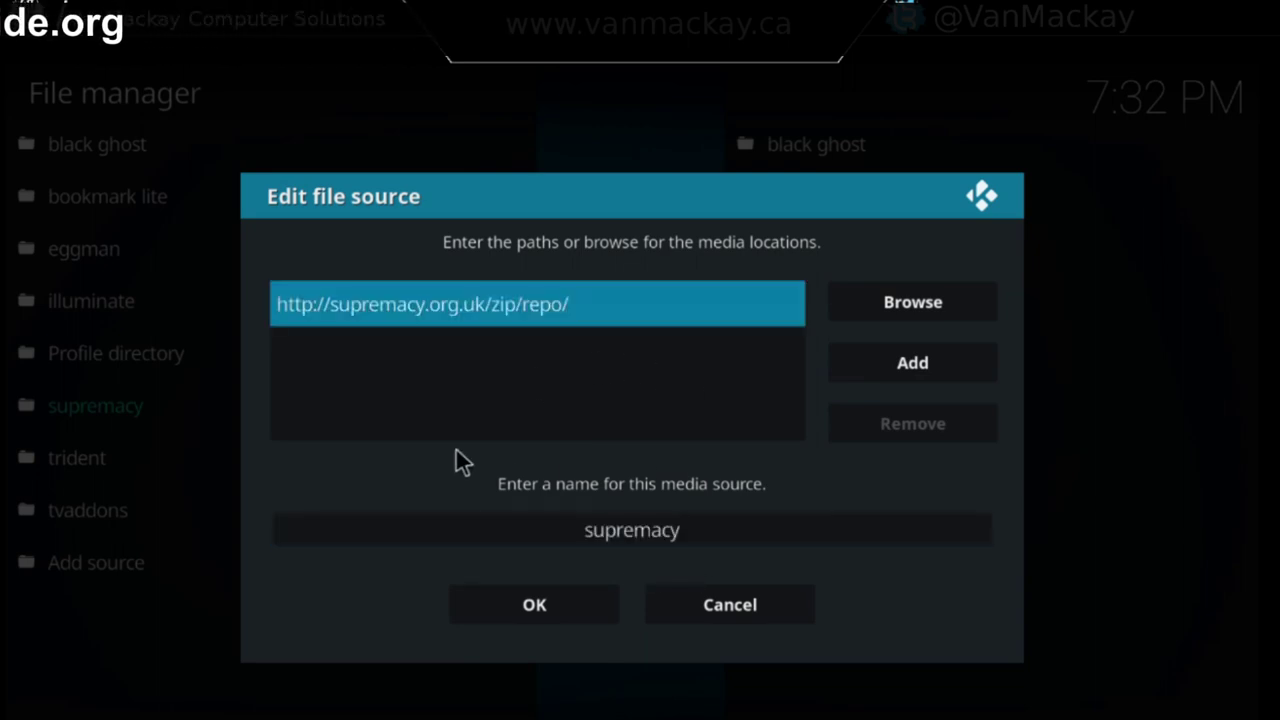
click(533, 594)
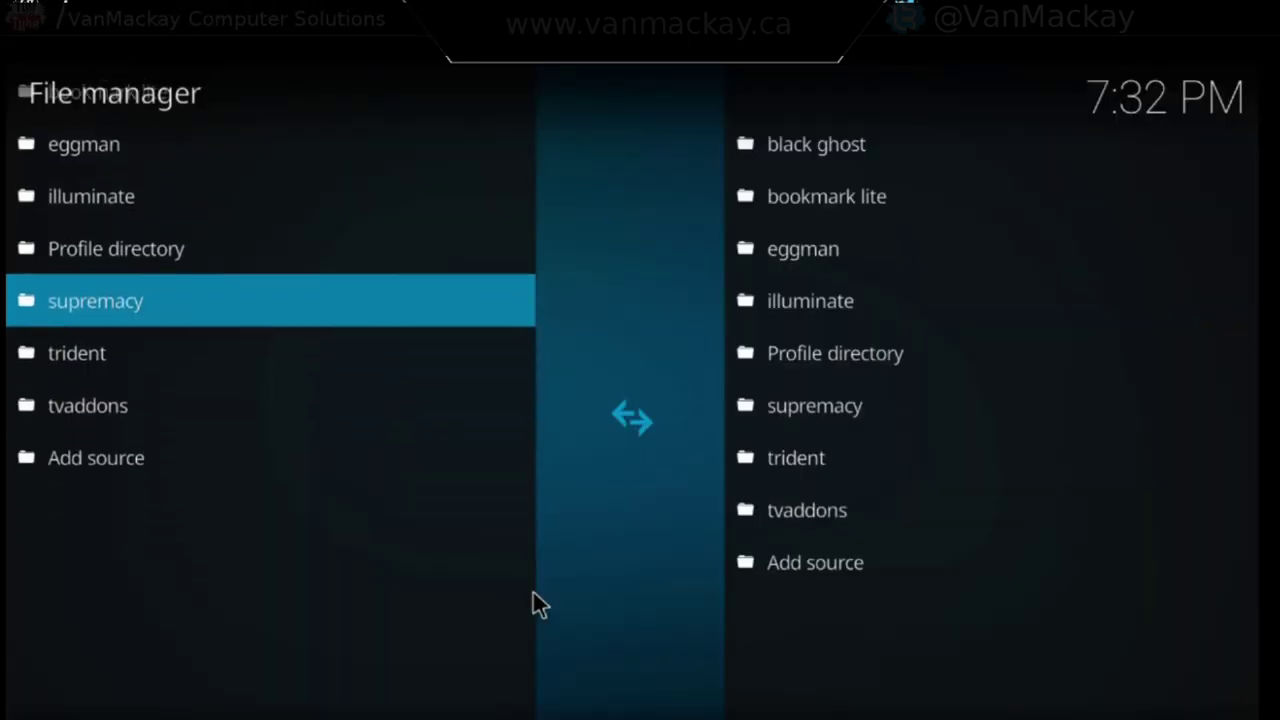
key(Escape)
key(Escape)
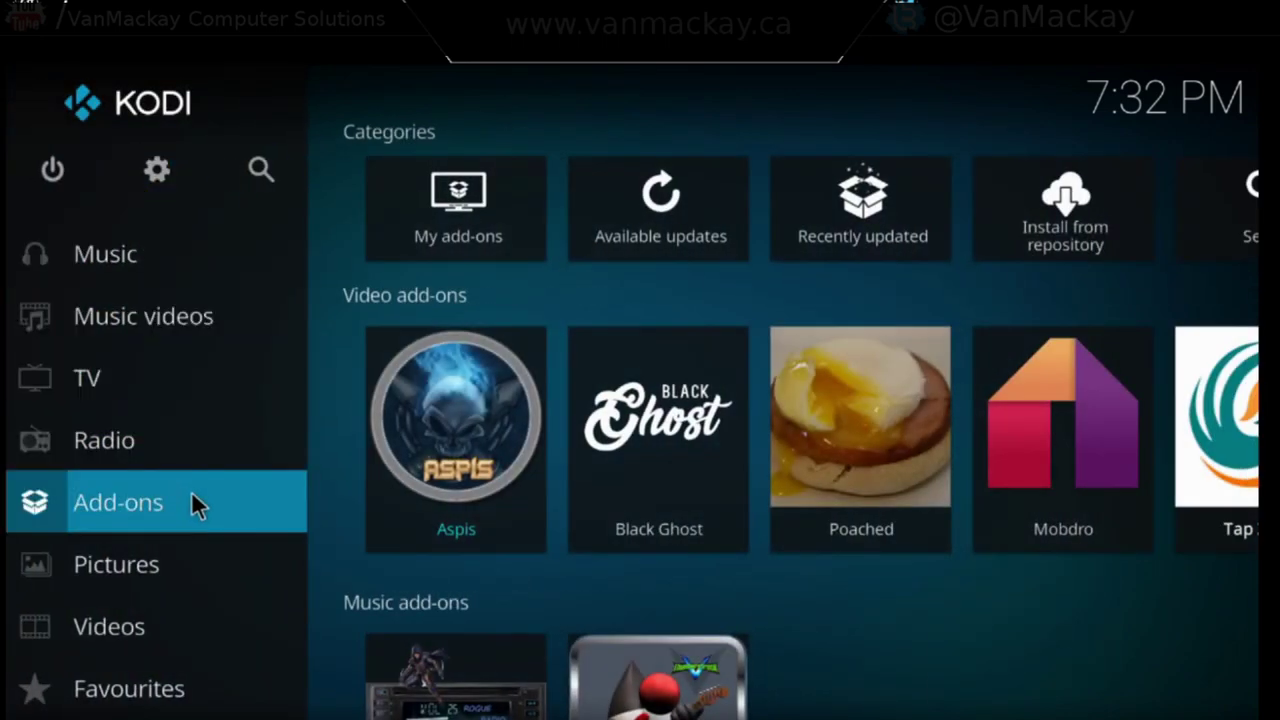
Step: Install from zip file: supremacy > repository.supremacy-2.5 > repository.supremacy-2.5.zip
click(191, 493)
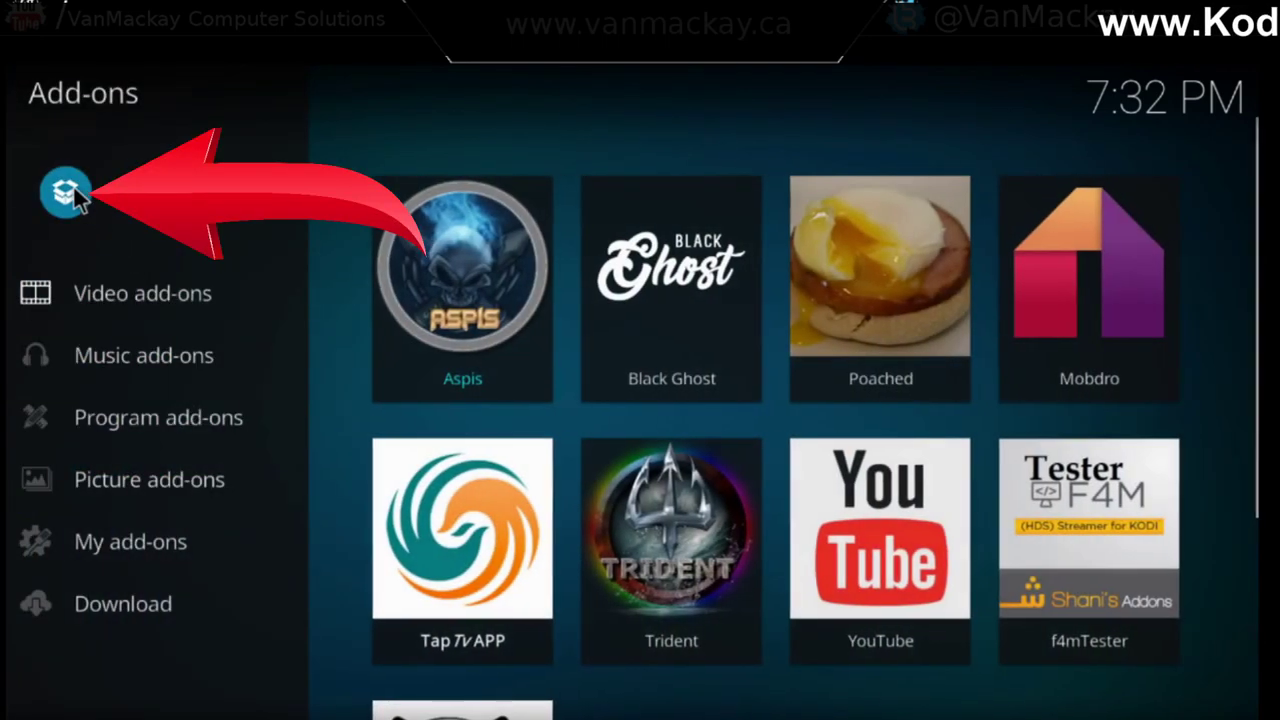
click(74, 187)
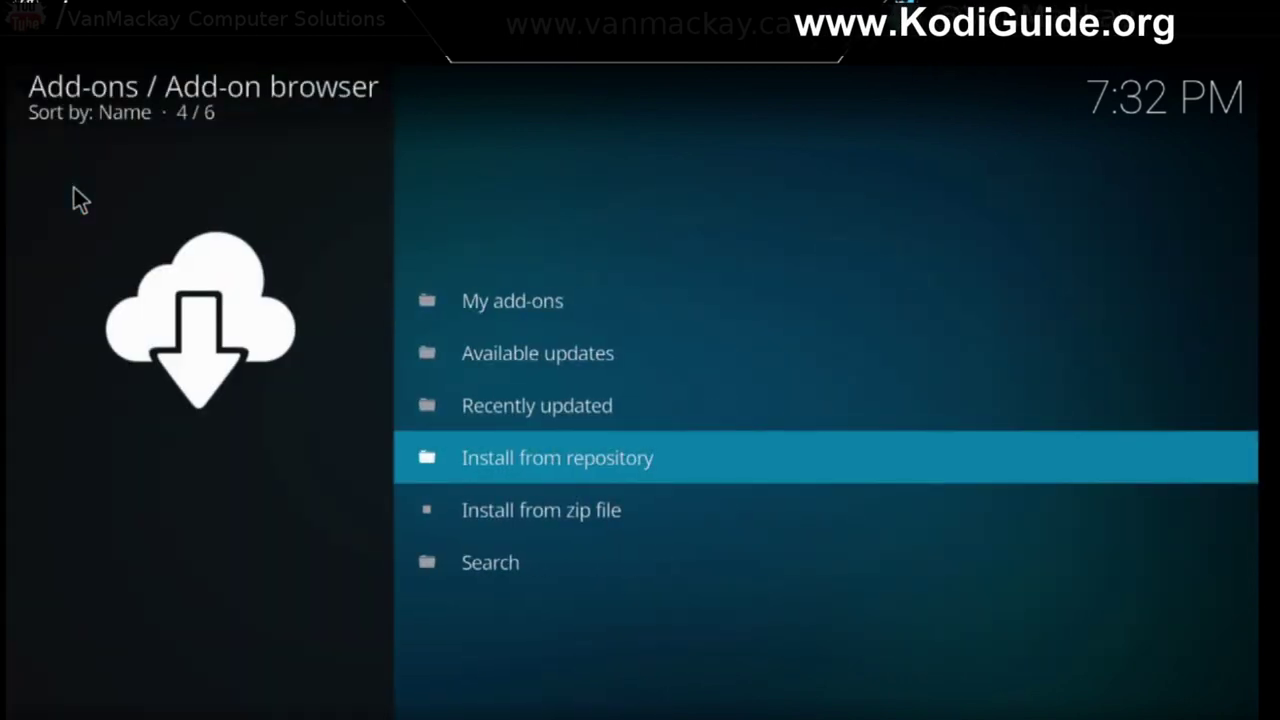
click(577, 500)
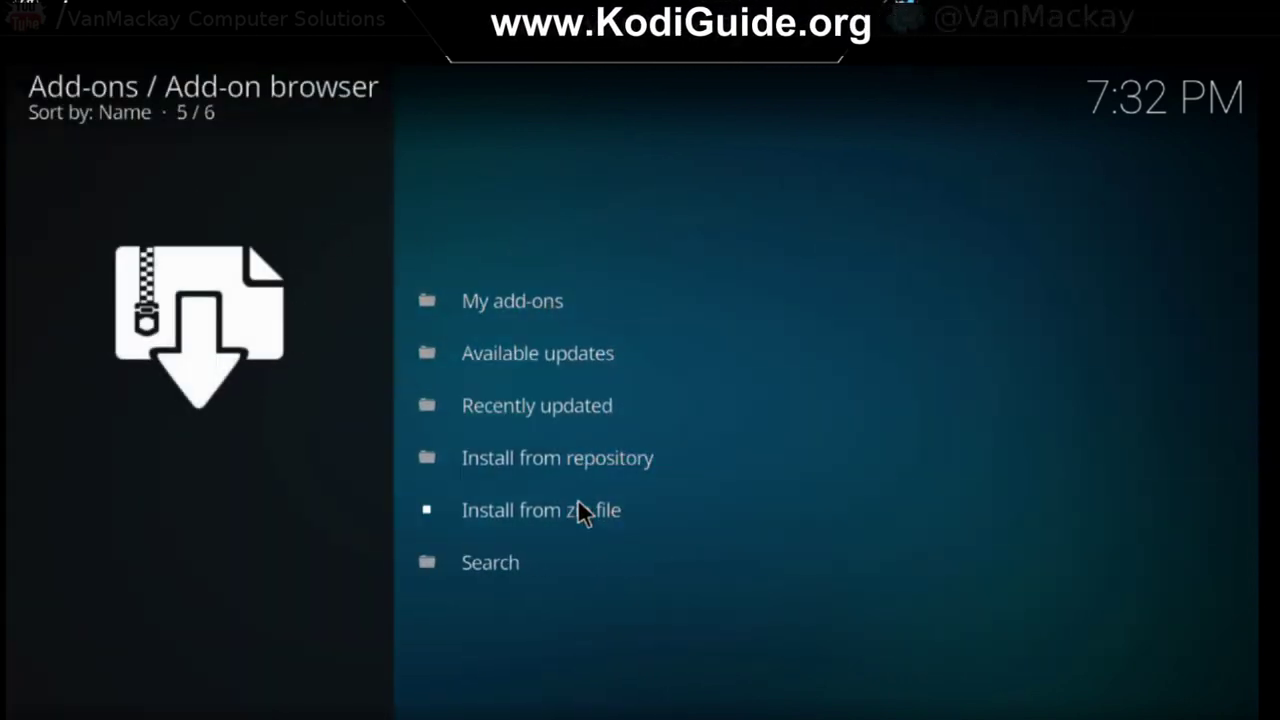
scroll(319, 281, down, 4)
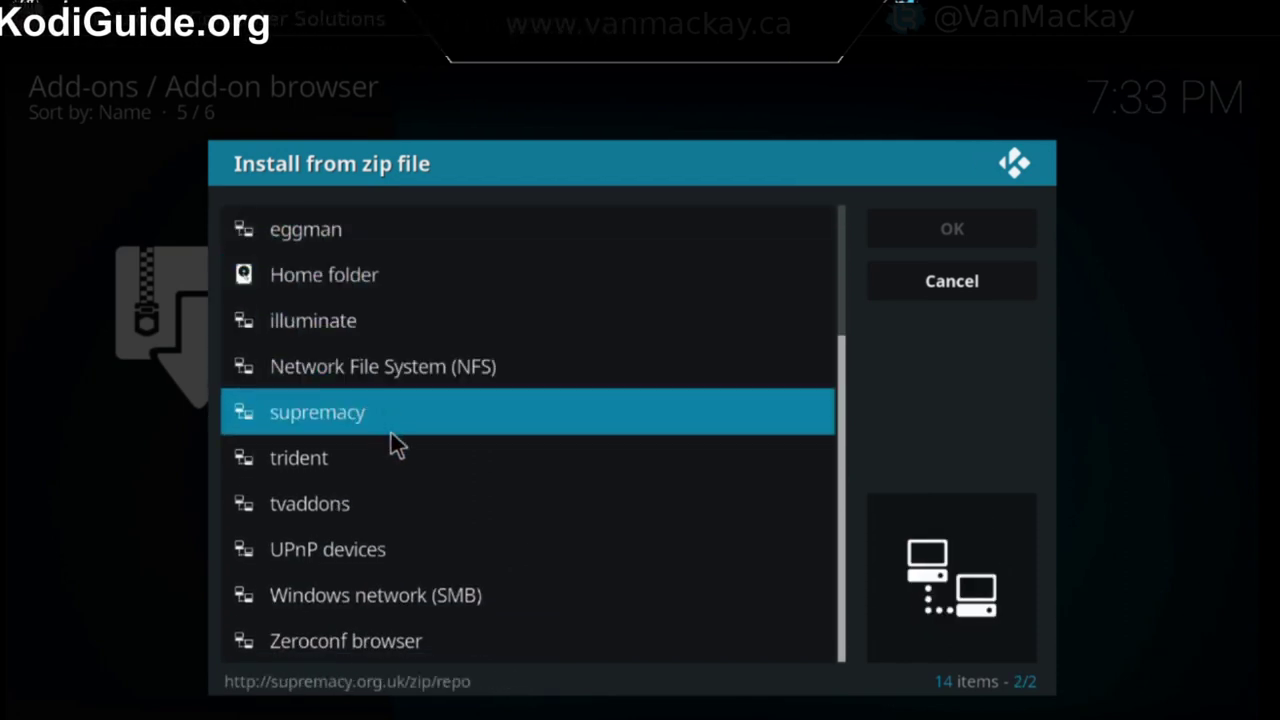
scroll(342, 420, up, 5)
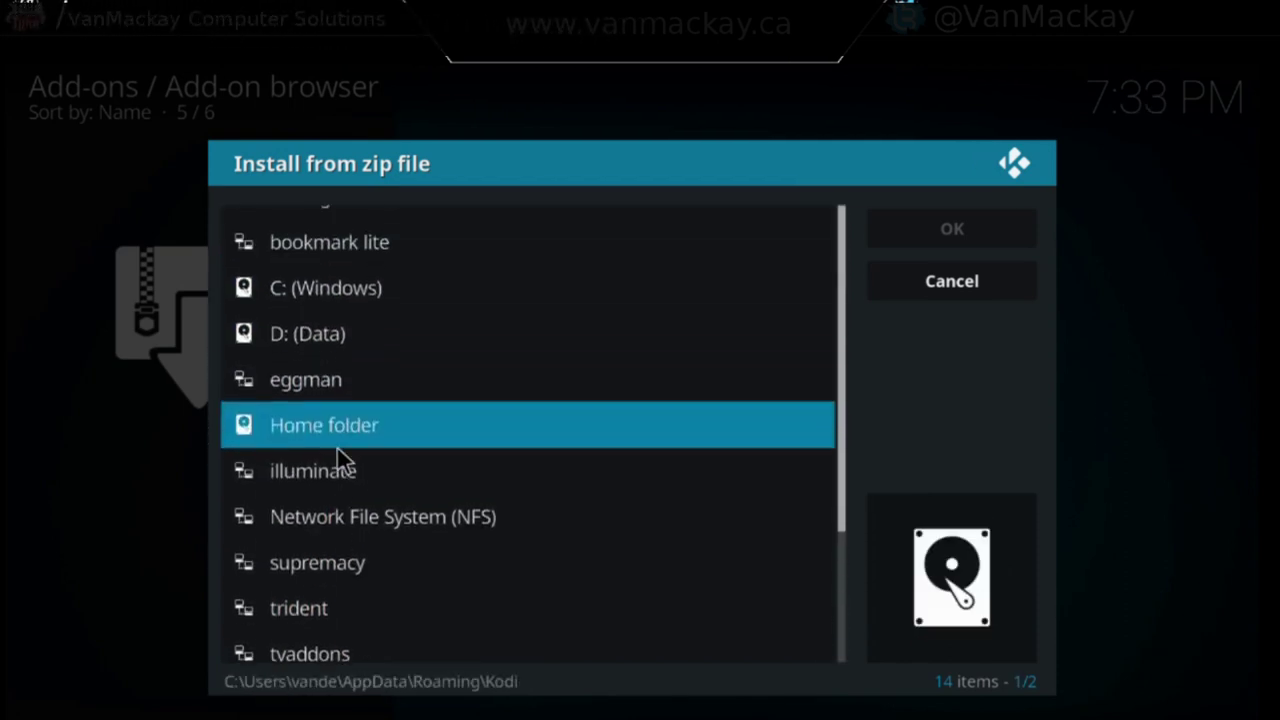
scroll(360, 370, down, 5)
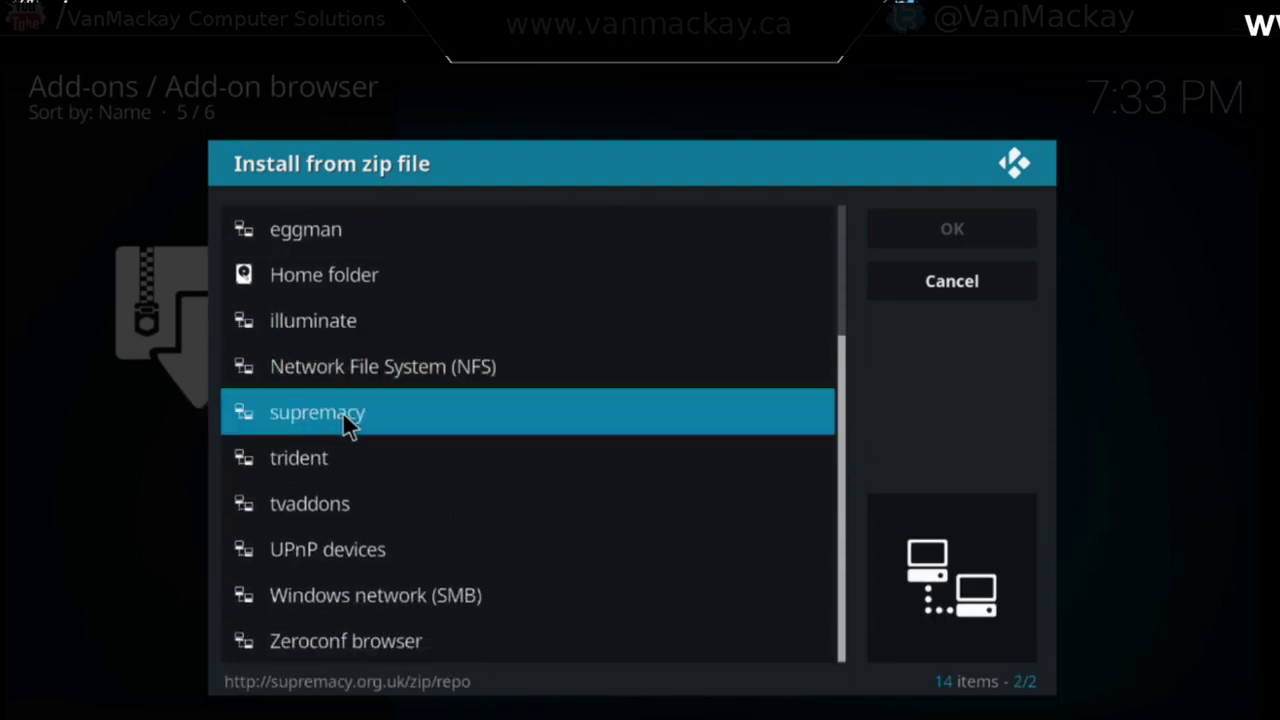
click(343, 414)
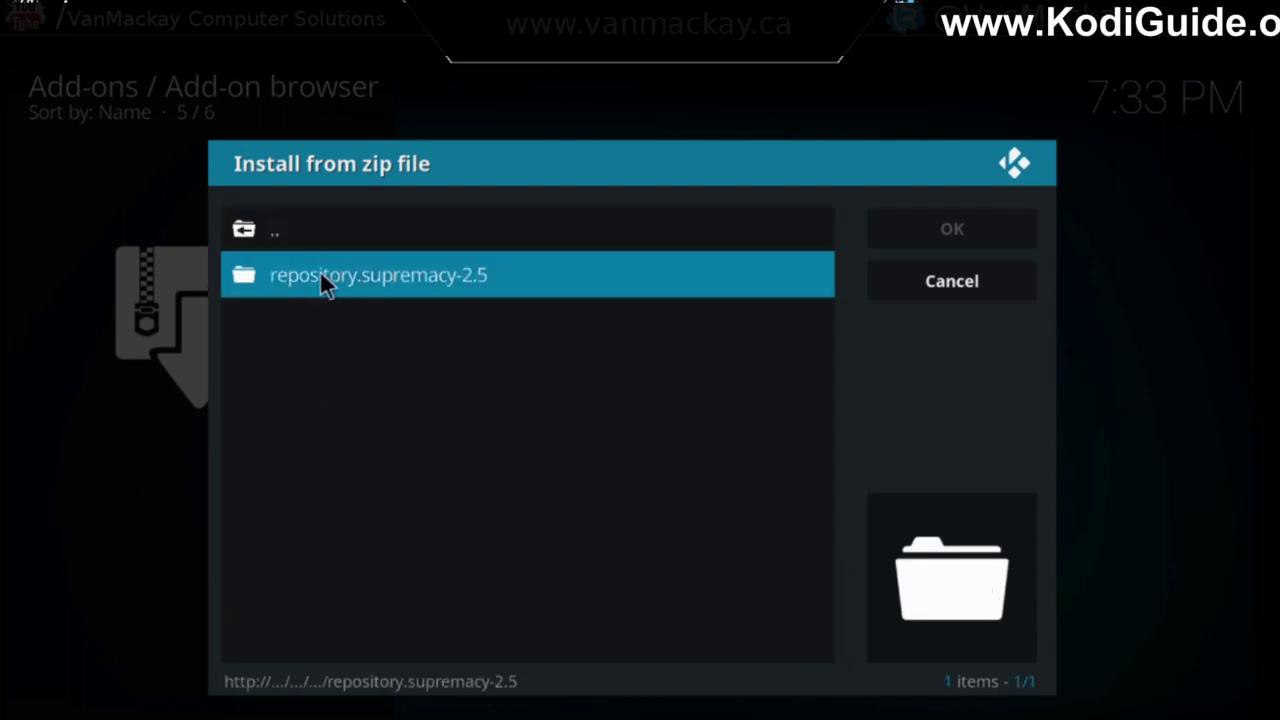
click(361, 279)
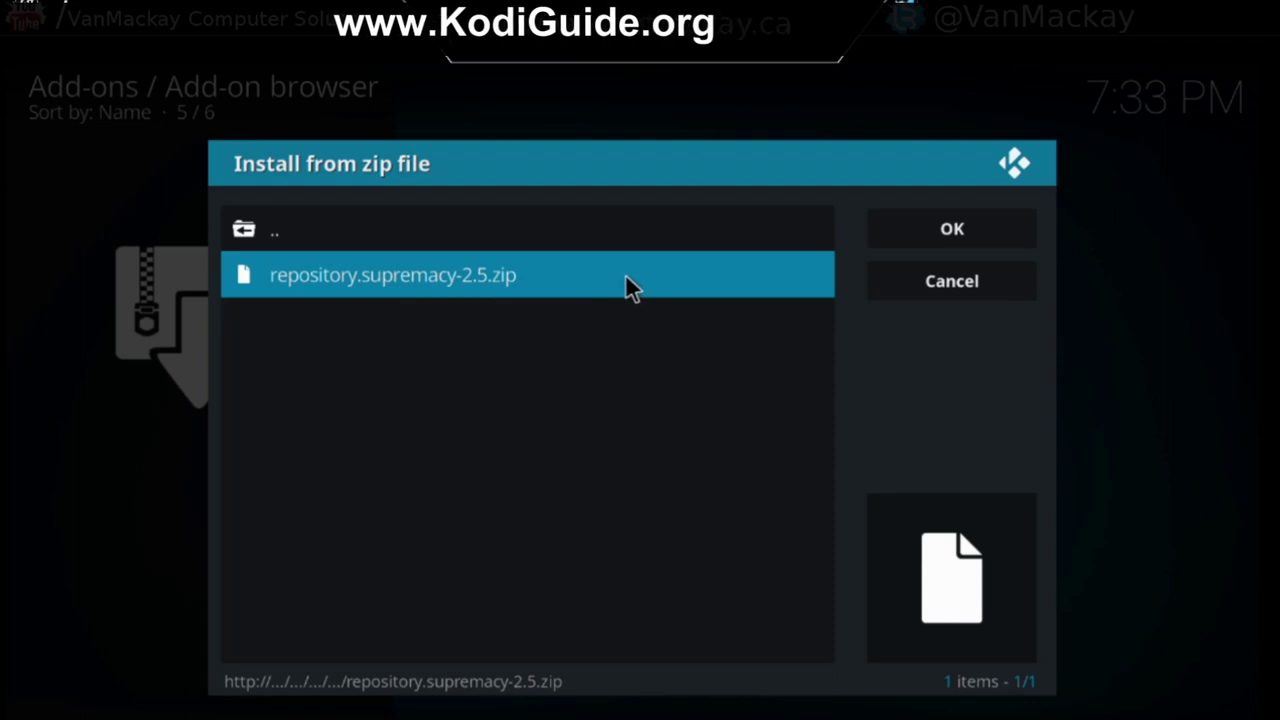
click(881, 235)
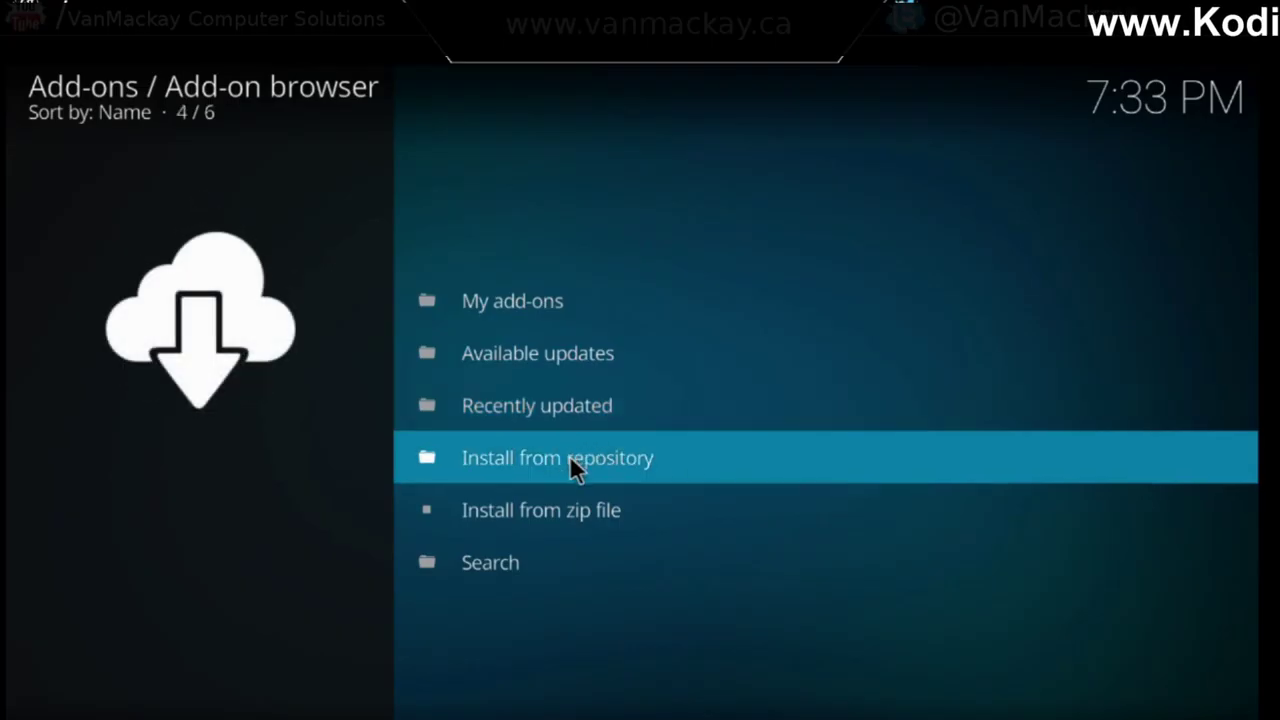
Step: From Install from repository, browse supremacy > Video add-ons and open the Aspis 2.3 info page
click(569, 455)
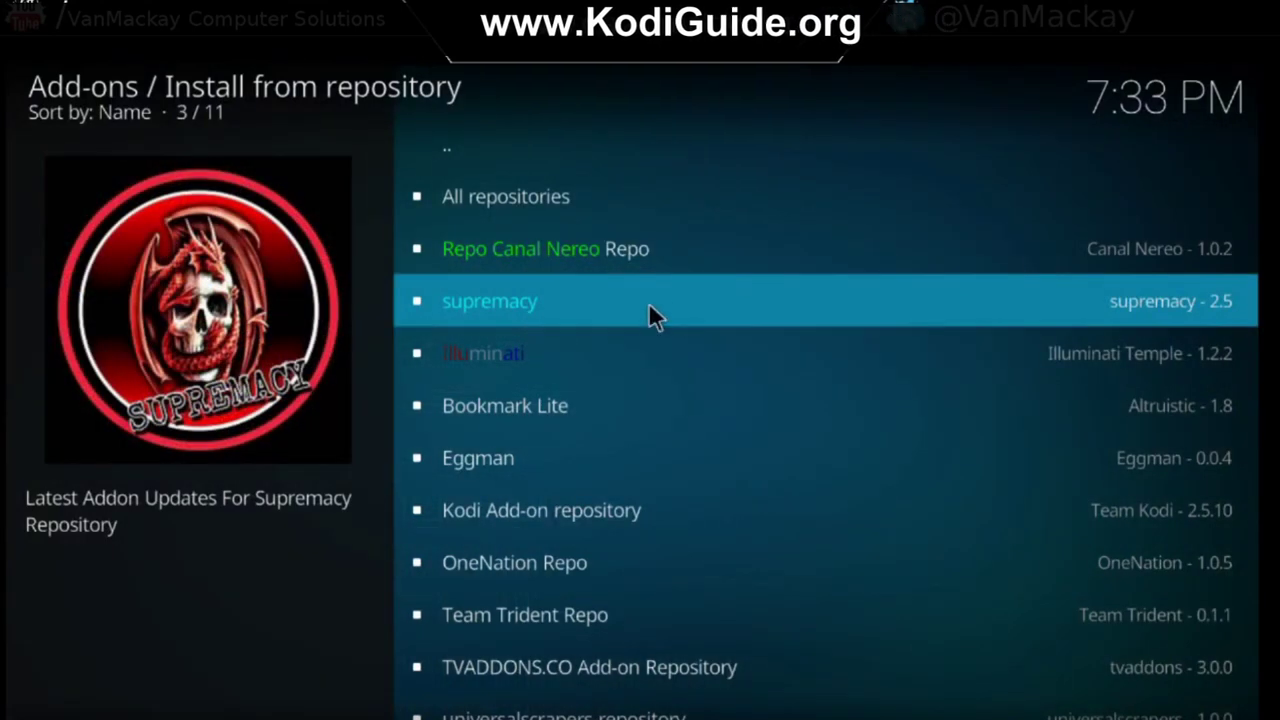
click(569, 309)
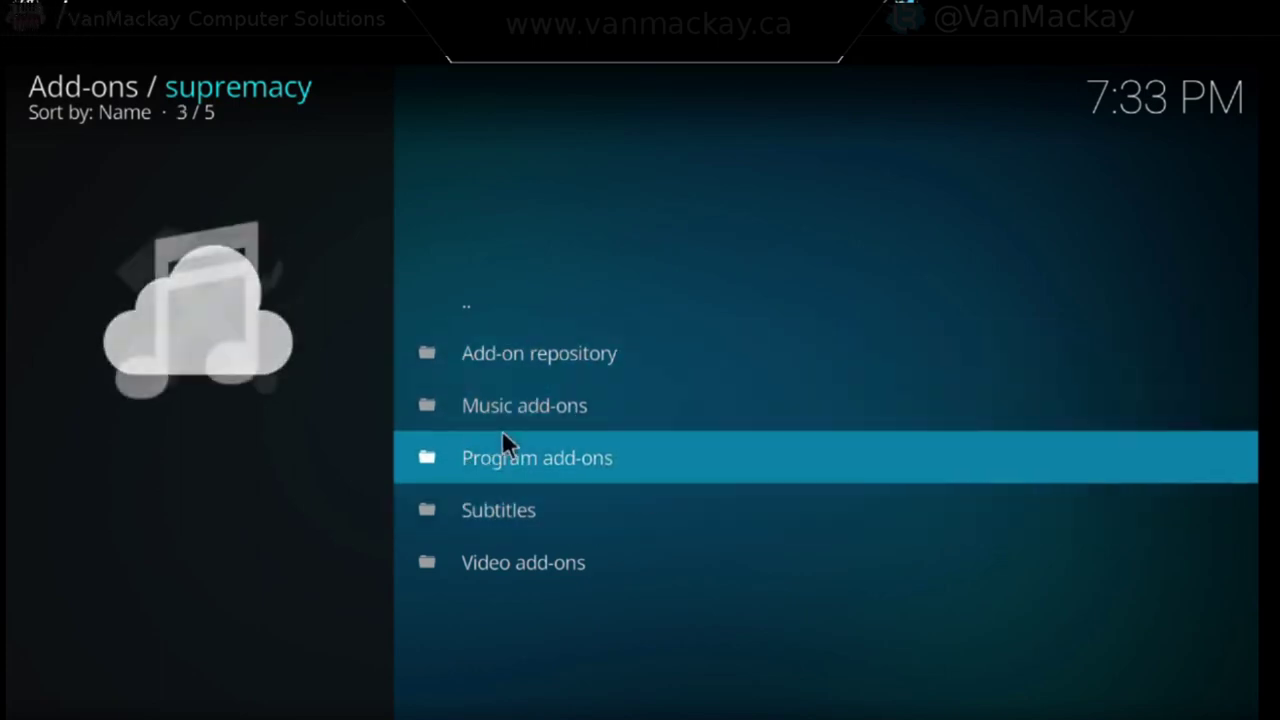
click(608, 560)
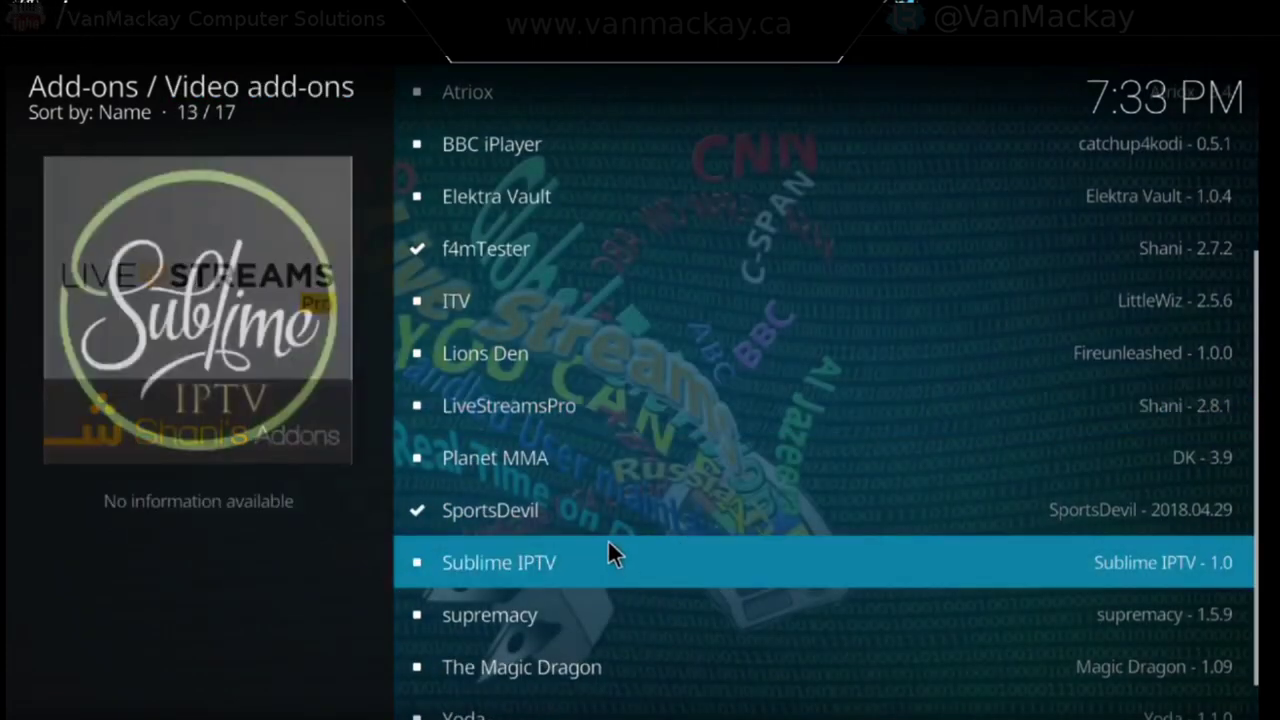
scroll(557, 428, up, 5)
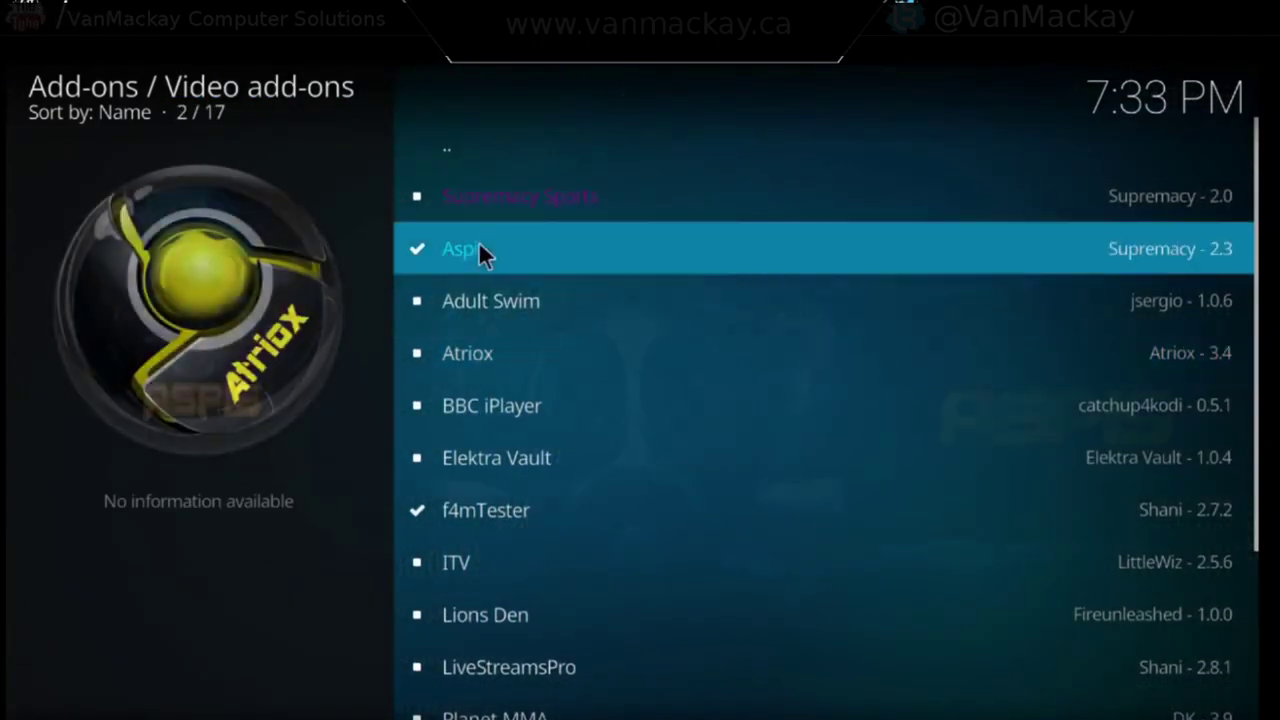
scroll(560, 437, down, 10)
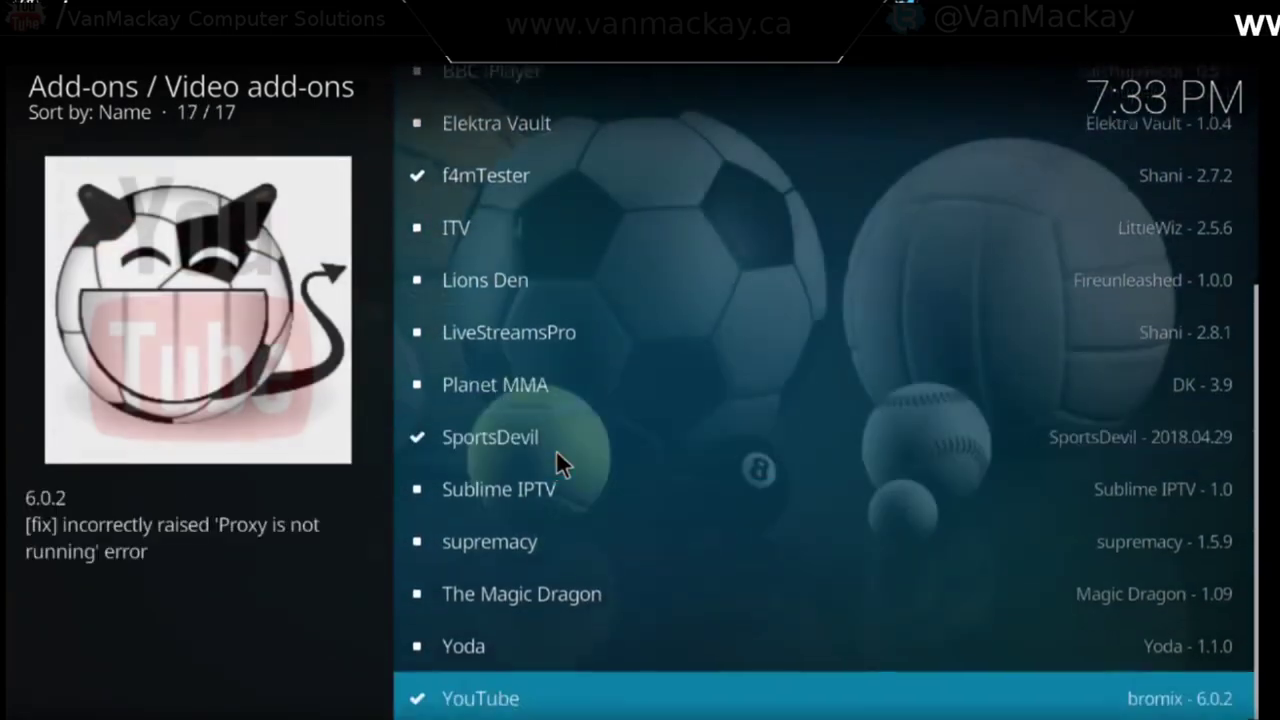
scroll(520, 463, up, 13)
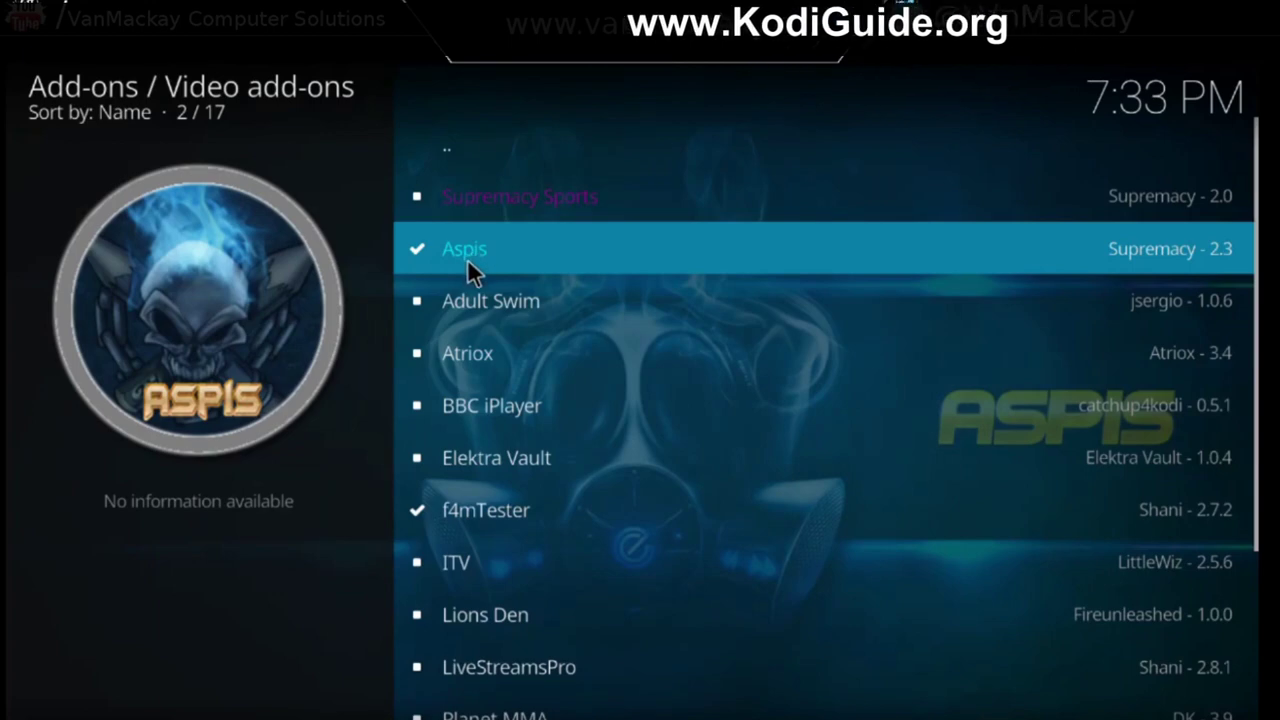
click(623, 241)
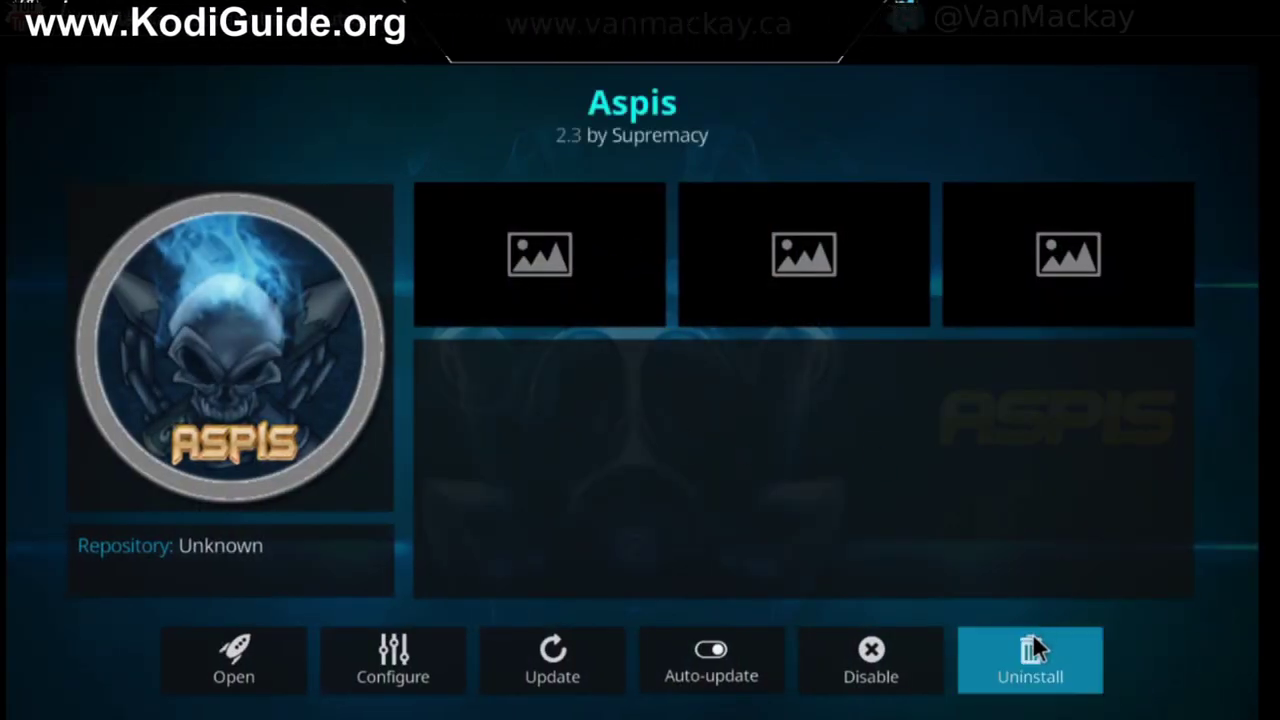
Step: Launch the Aspis add-on and look through its main category menu
click(262, 655)
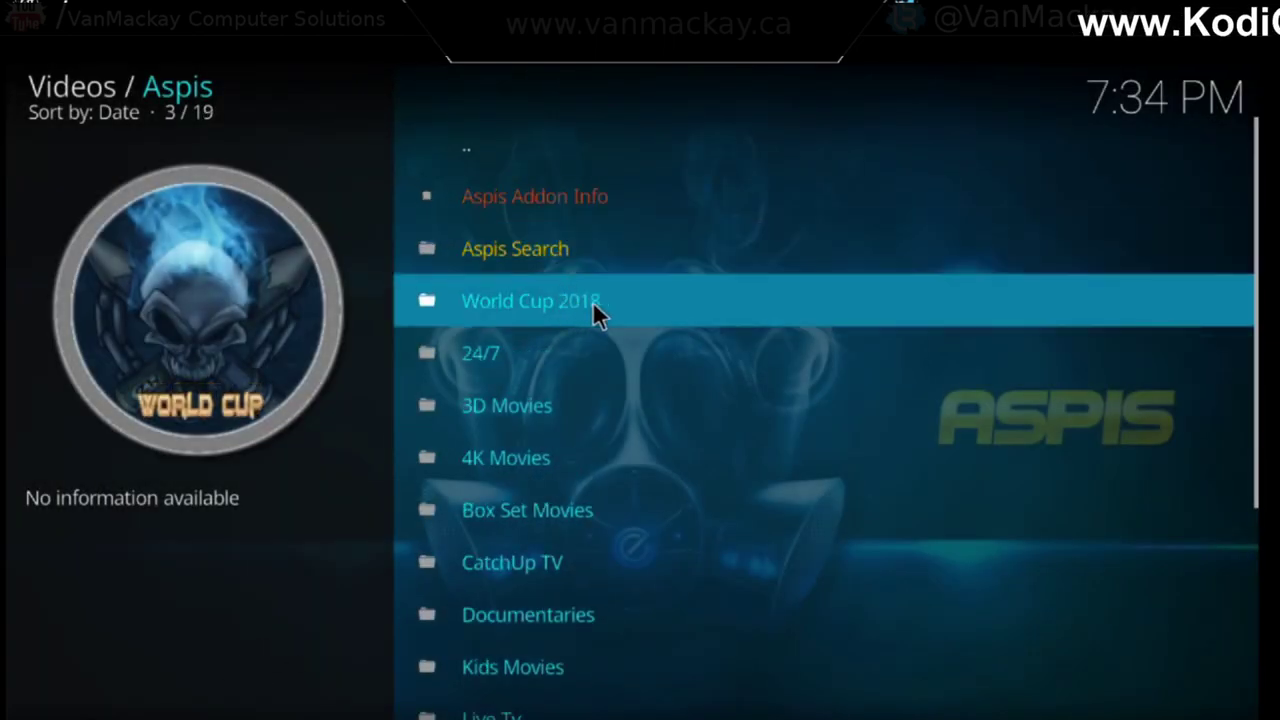
scroll(592, 300, down, 2)
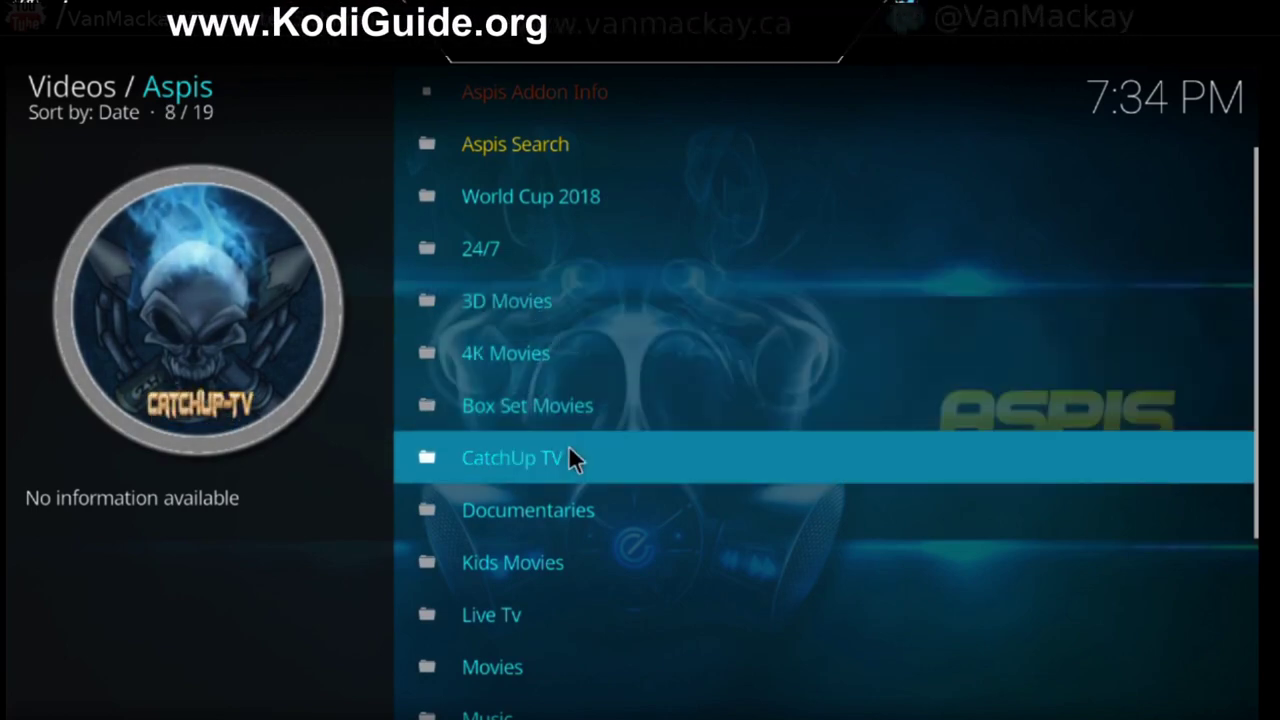
scroll(568, 444, down, 2)
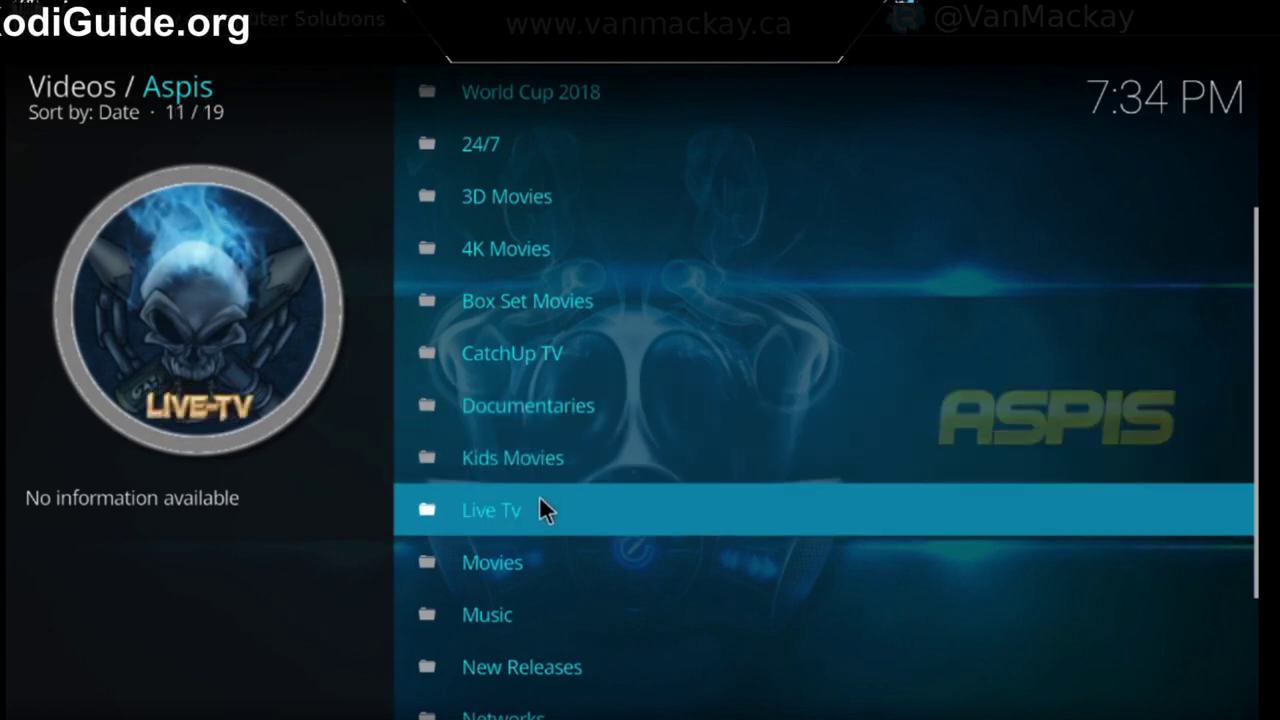
scroll(539, 495, down, 3)
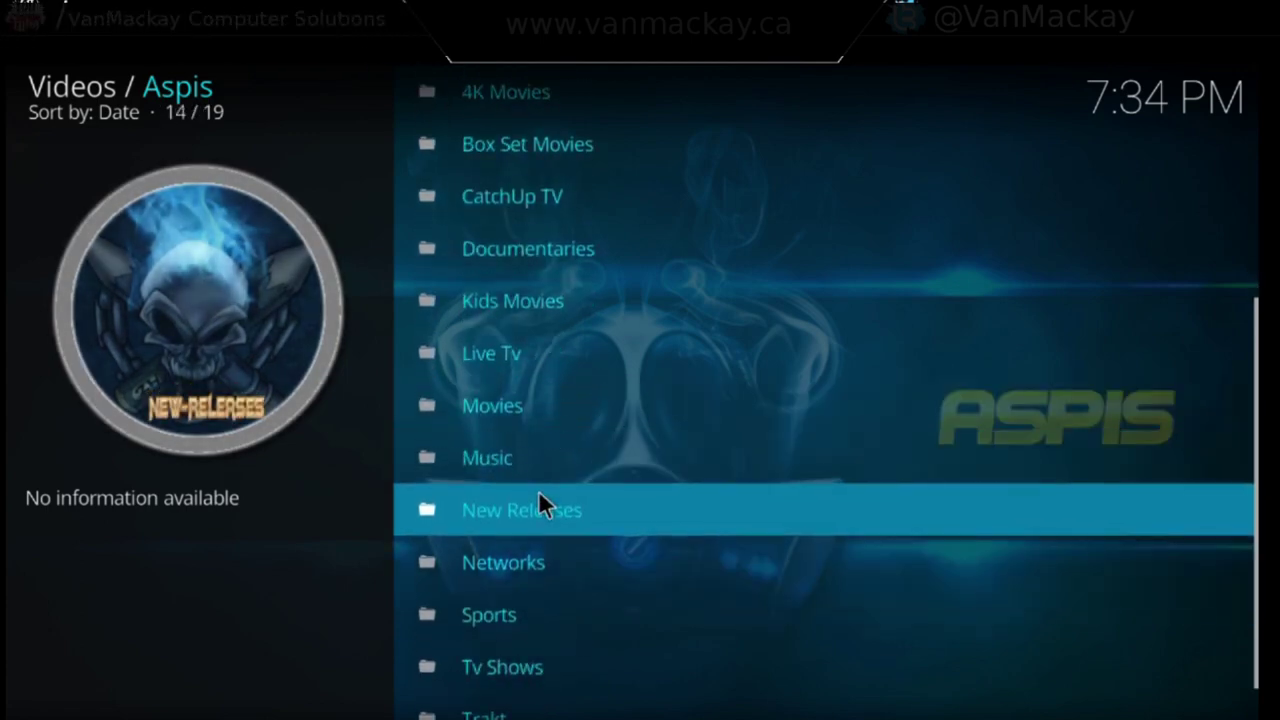
scroll(538, 500, up, 10)
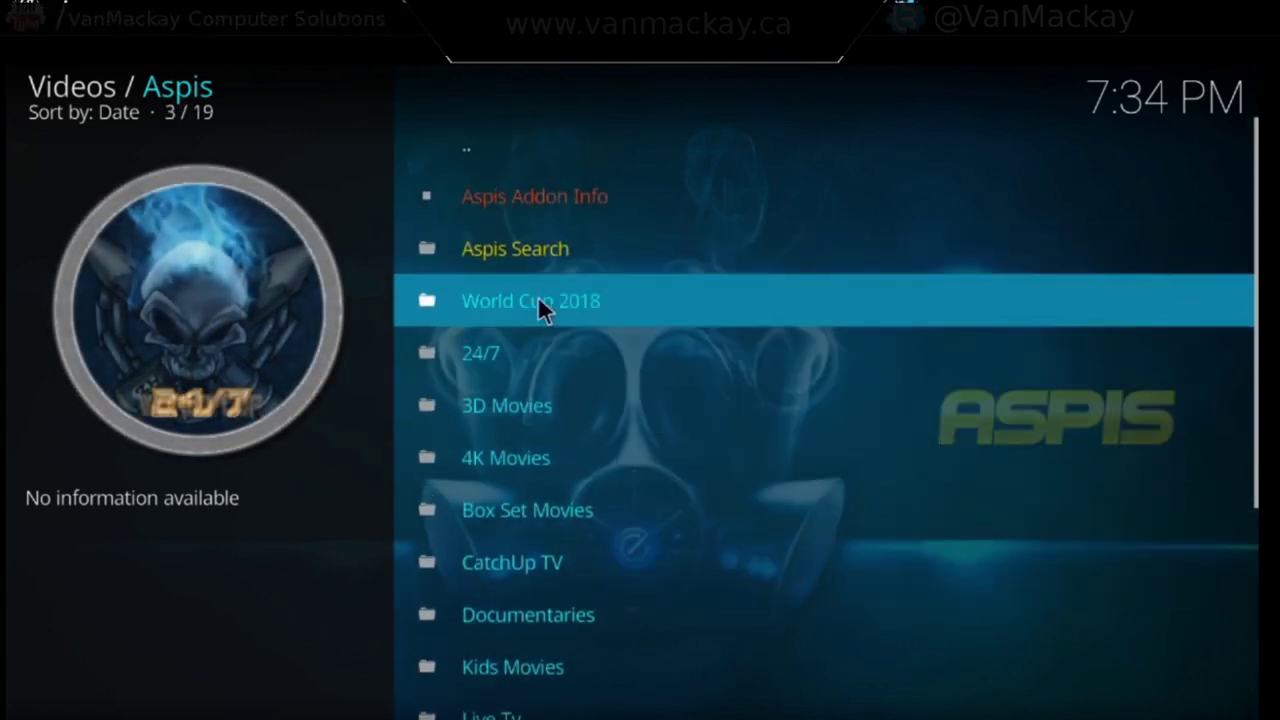
Step: Open 24/7 > 24/7 Movies and browse genres from Animation Movies to Star Wars and Star Trek Movies
click(594, 352)
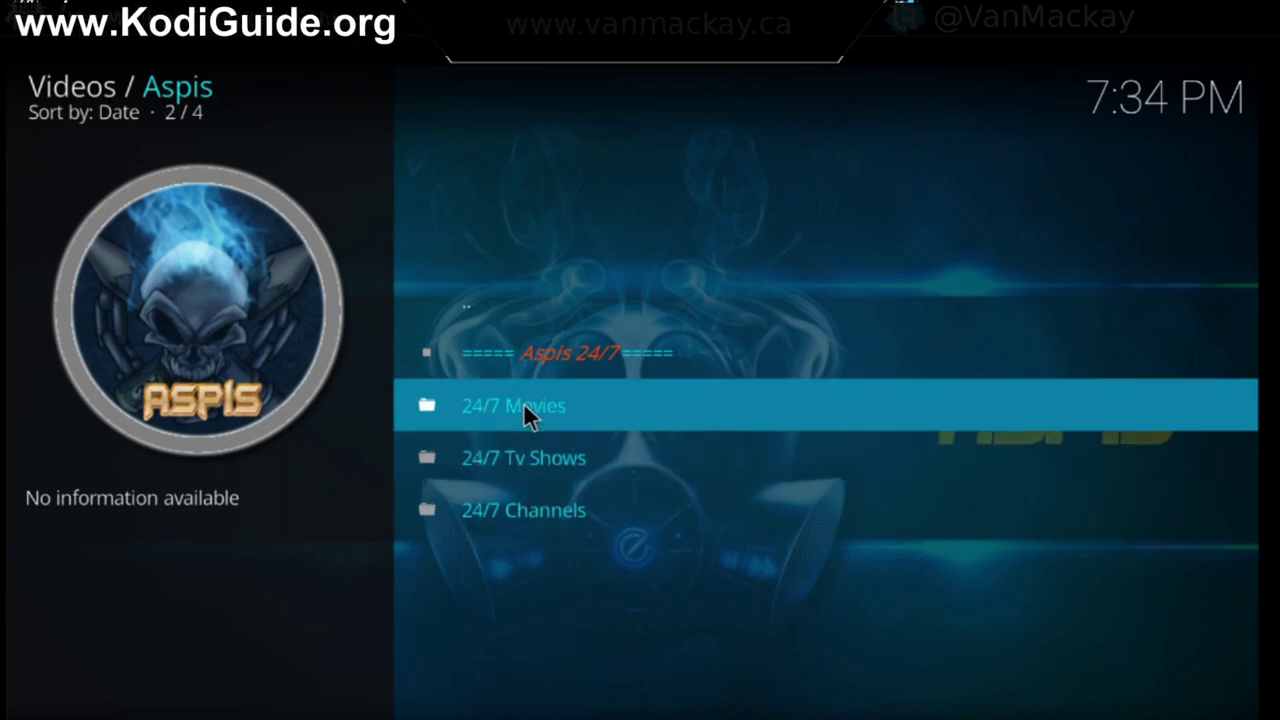
click(524, 405)
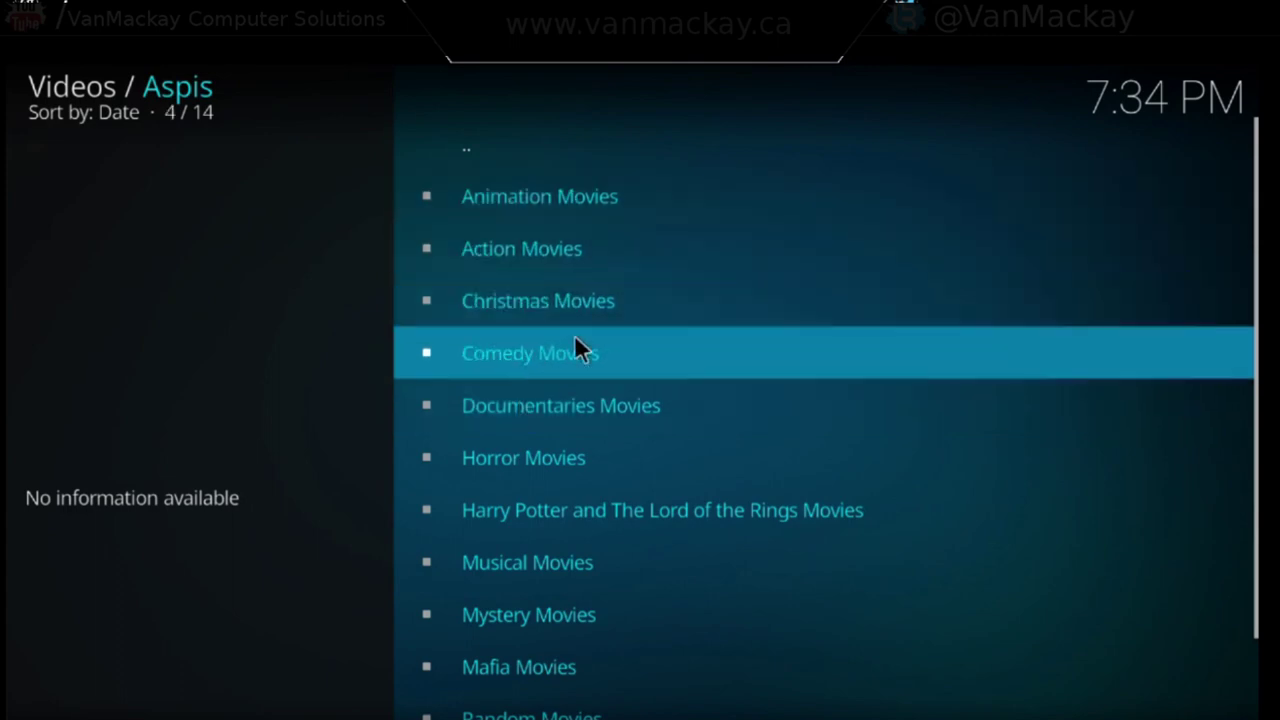
scroll(560, 440, down, 4)
scroll(557, 438, up, 4)
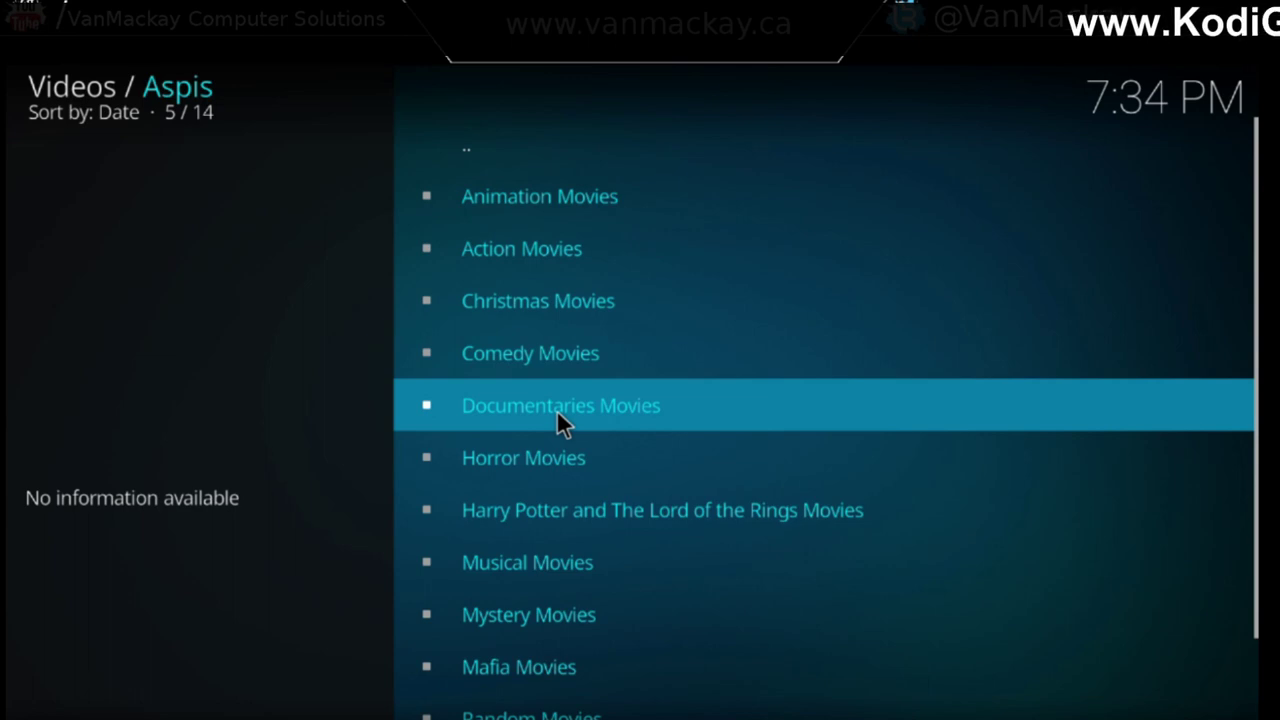
scroll(581, 428, down, 2)
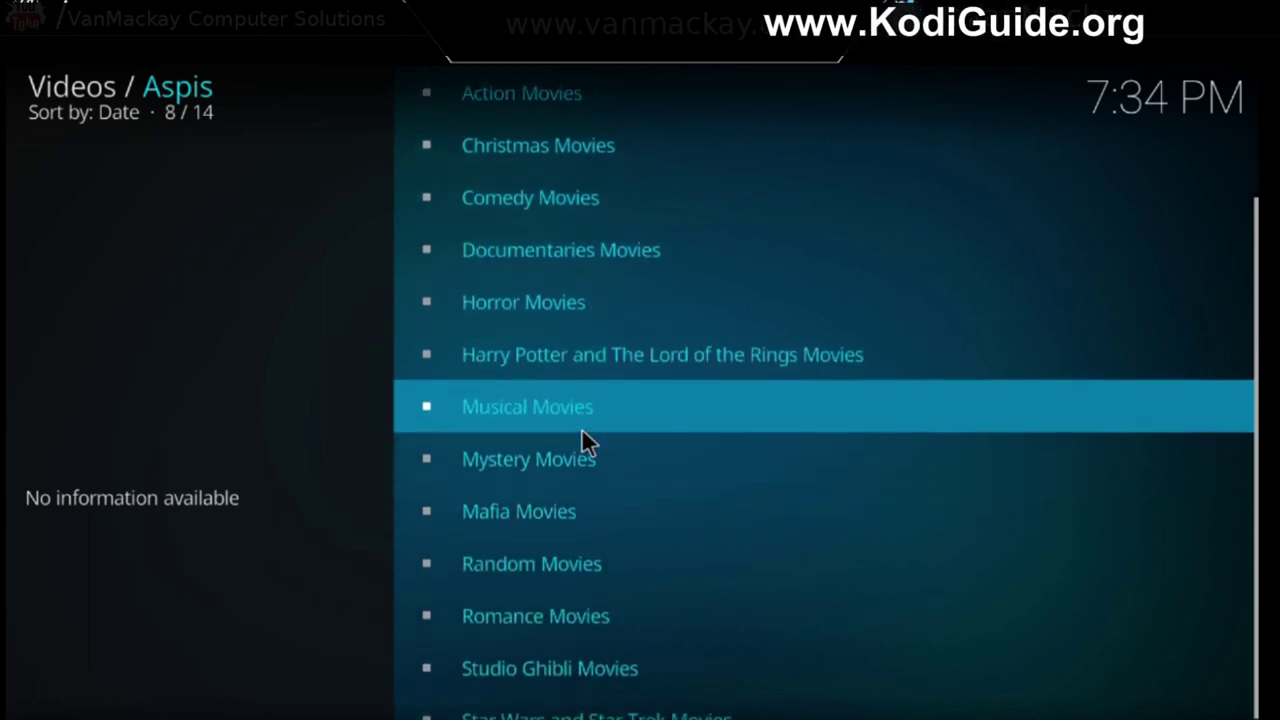
scroll(581, 428, up, 8)
scroll(582, 330, down, 10)
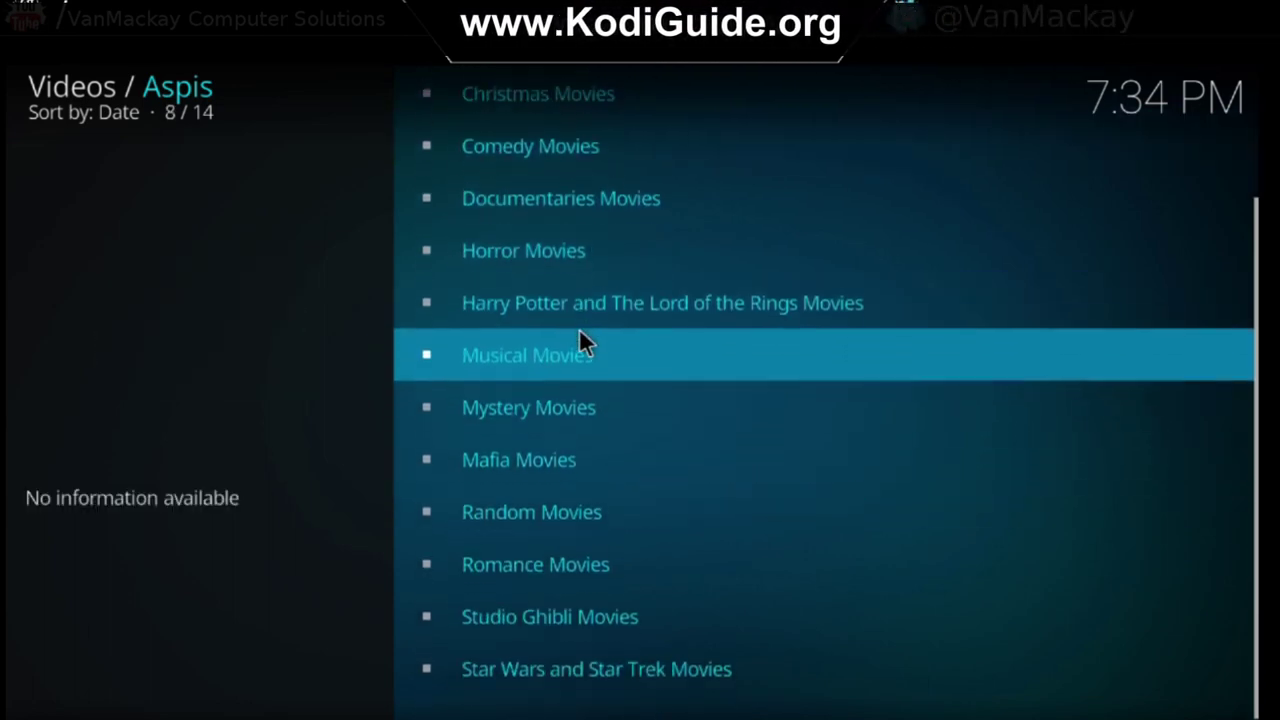
scroll(570, 430, up, 3)
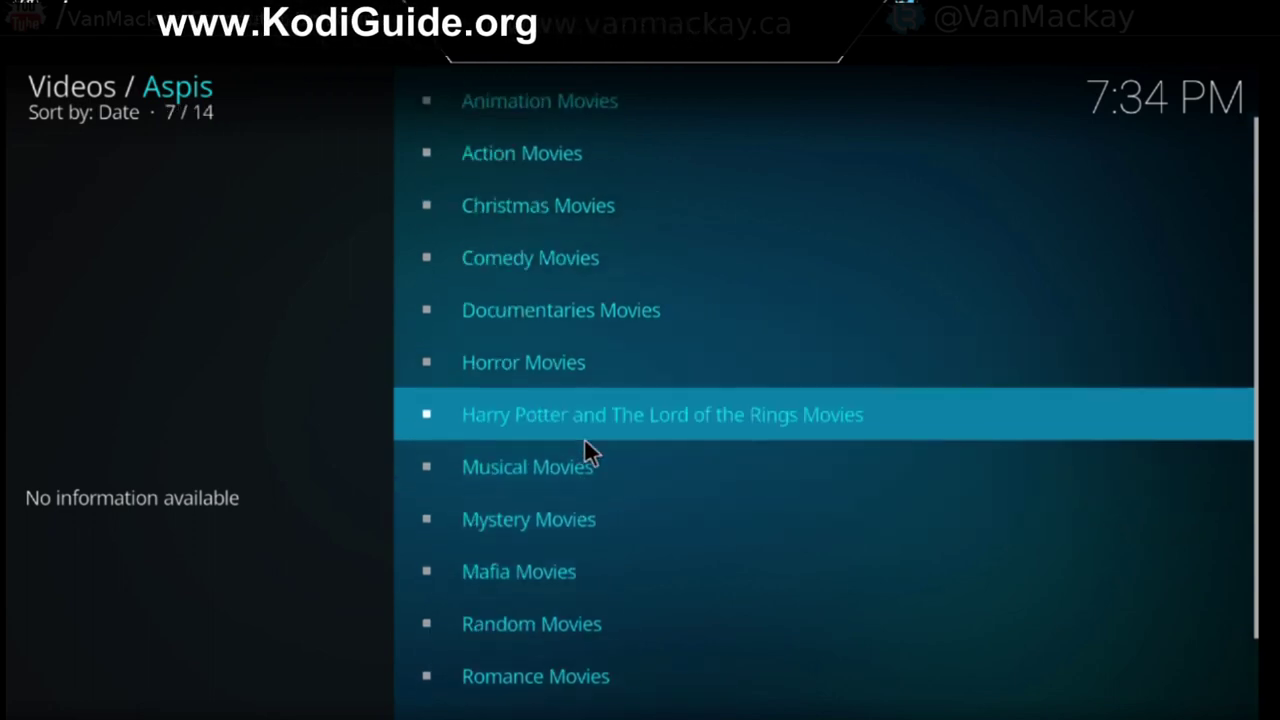